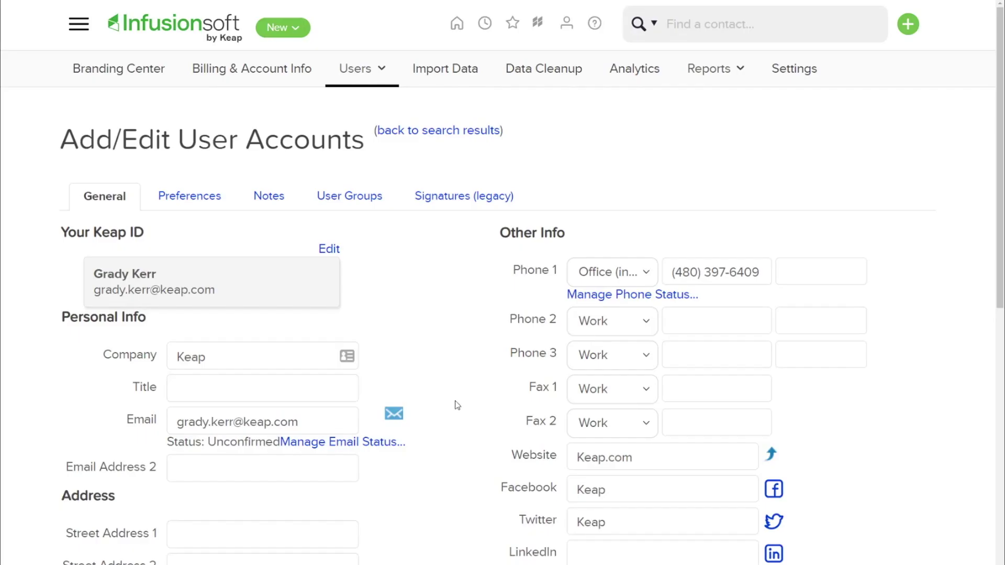
# Check the company's Facebook page link, then set the campaign delay timer to 3 weekdays
pyautogui.moveTo(614, 493); pyautogui.dragTo(573, 493)
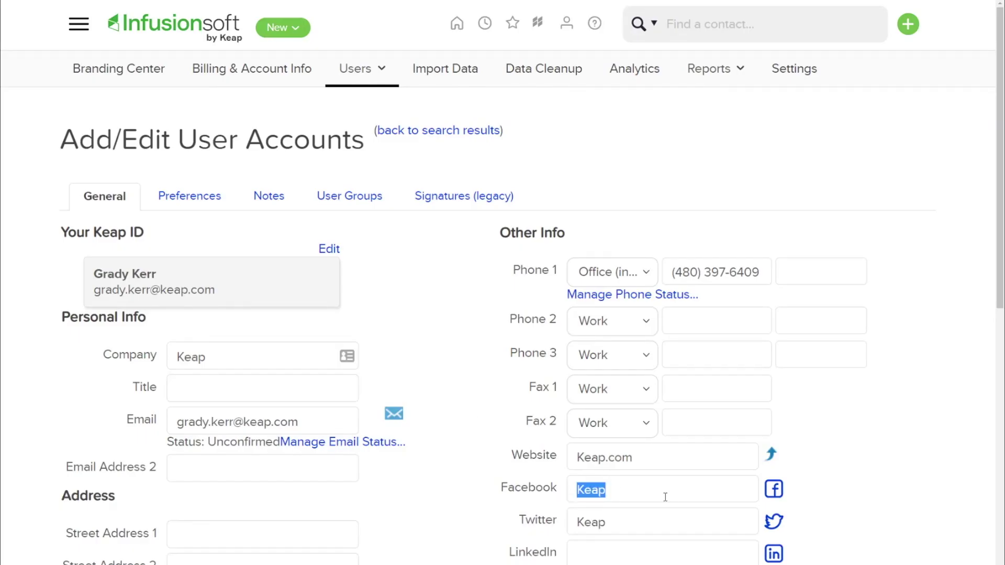
pyautogui.click(776, 493)
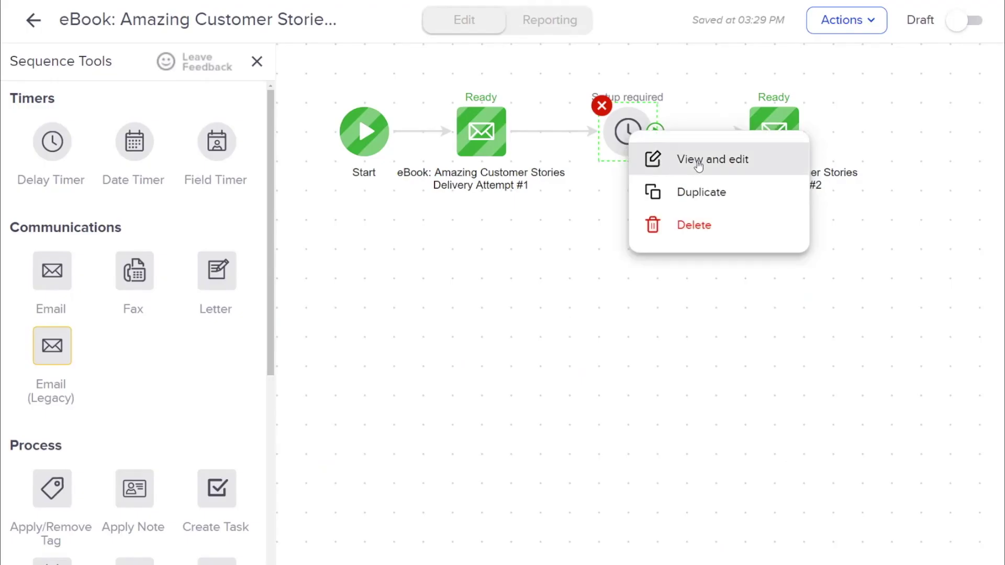
pyautogui.click(699, 160)
pyautogui.click(449, 284)
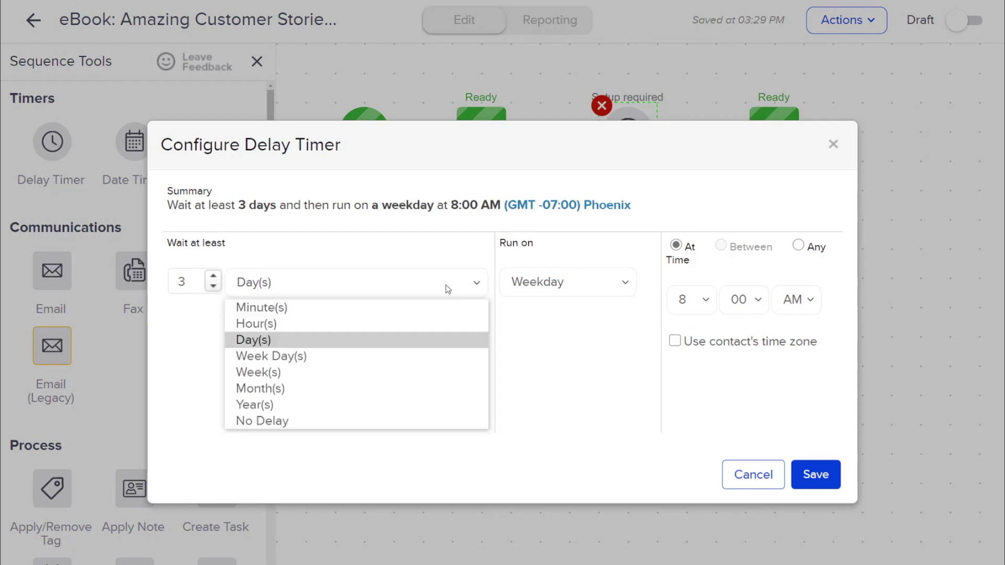
pyautogui.click(291, 358)
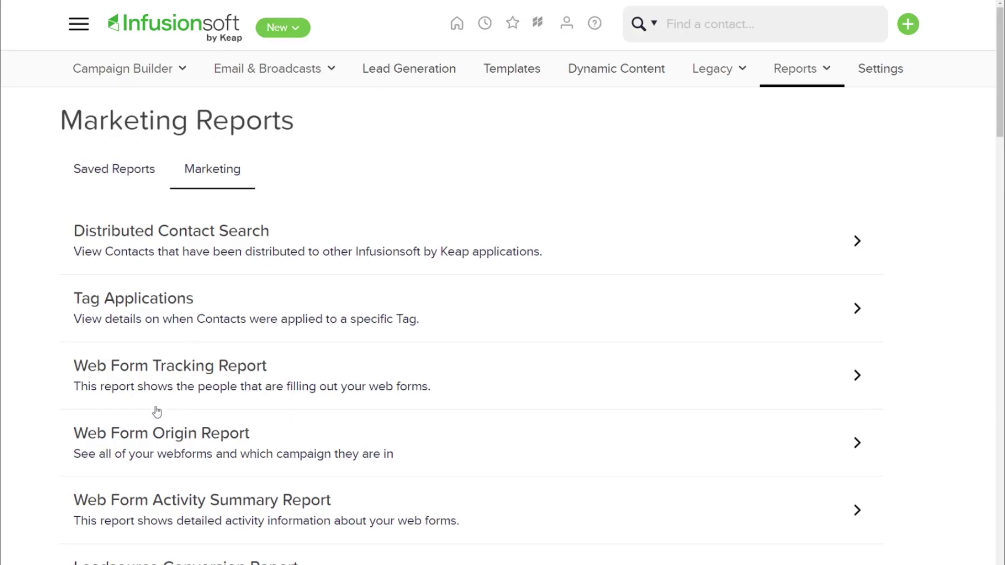
# Open the Web Form Origin Report and scroll through its 38 results
pyautogui.click(149, 442)
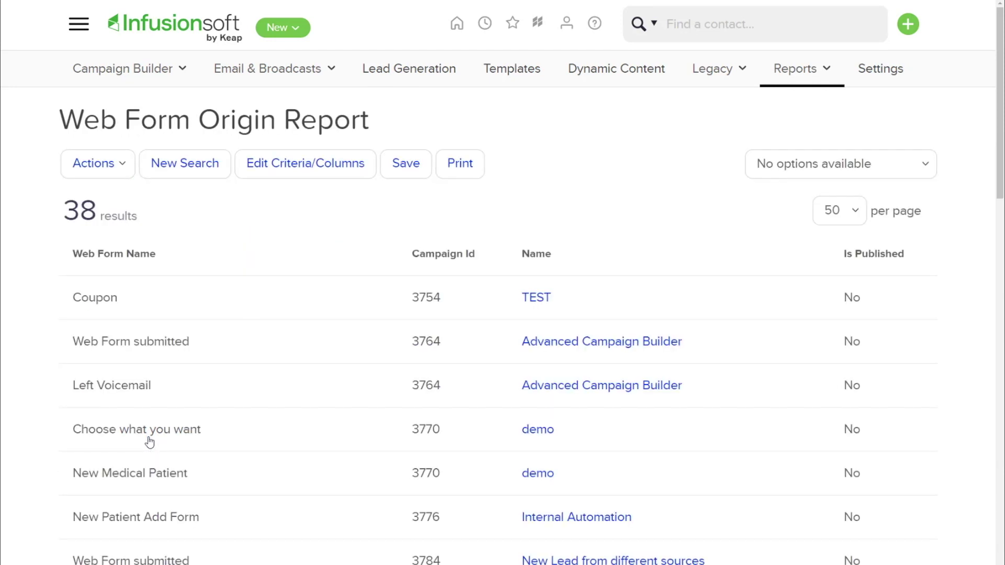
pyautogui.scroll(-5, 149, 442)
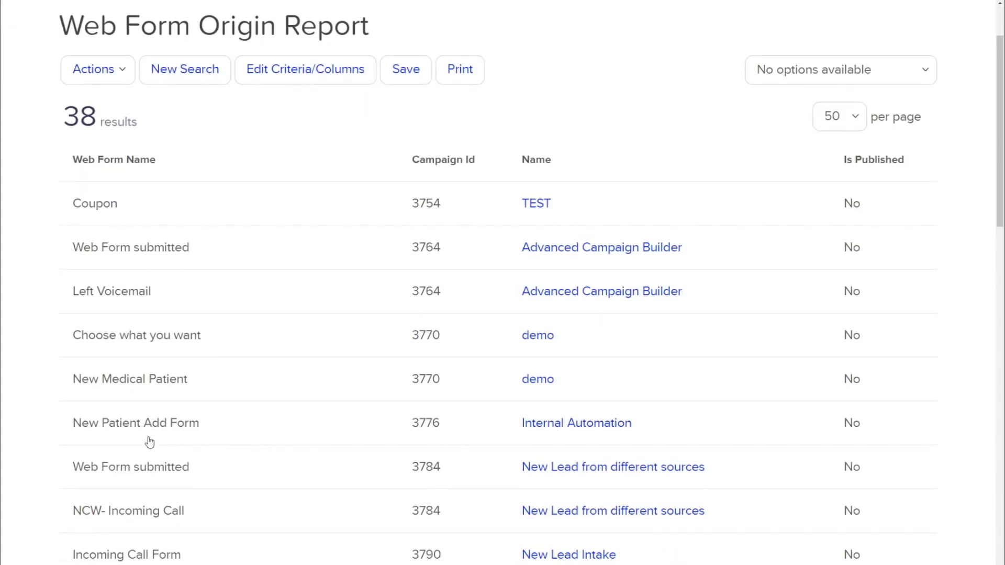
pyautogui.scroll(-4, 149, 442)
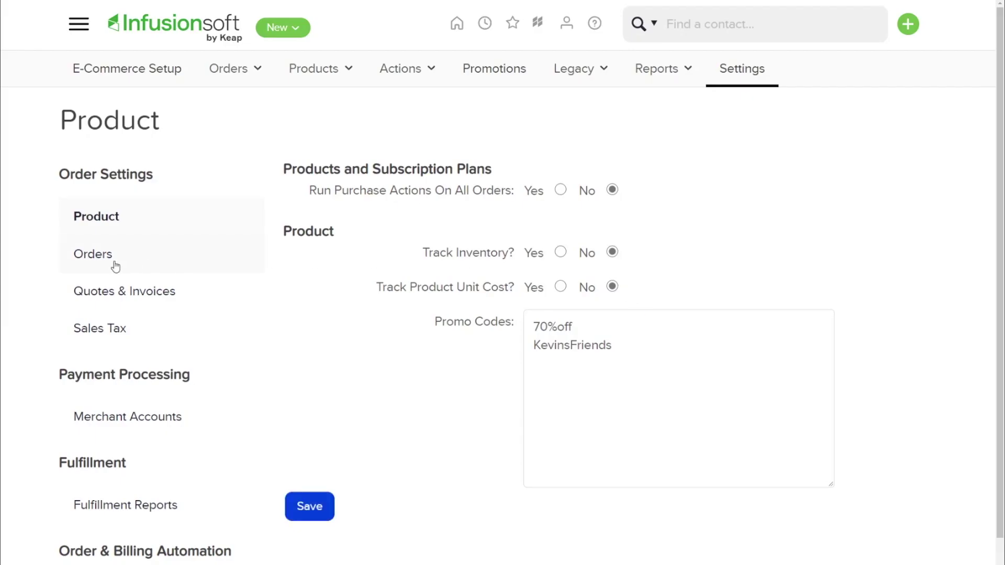
# In Orders settings, make Test Merchant Account the default merchant account for manual orders
pyautogui.click(122, 267)
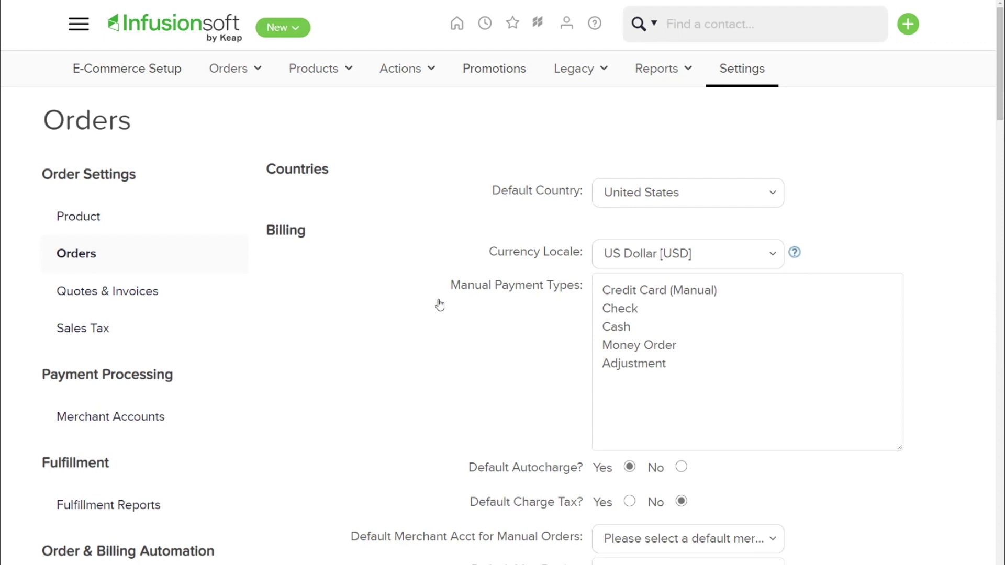
pyautogui.scroll(-2, 436, 304)
pyautogui.click(745, 446)
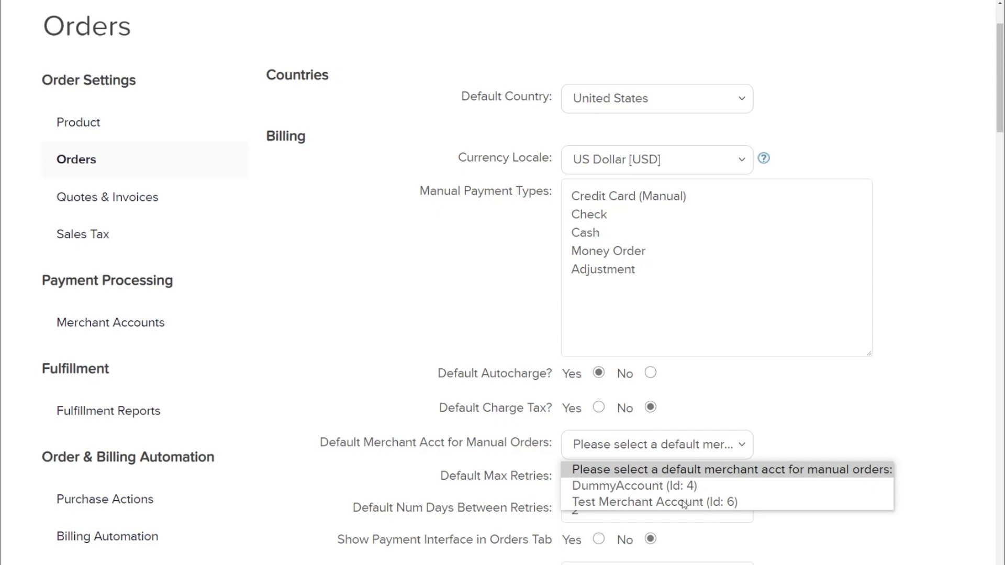
pyautogui.click(692, 501)
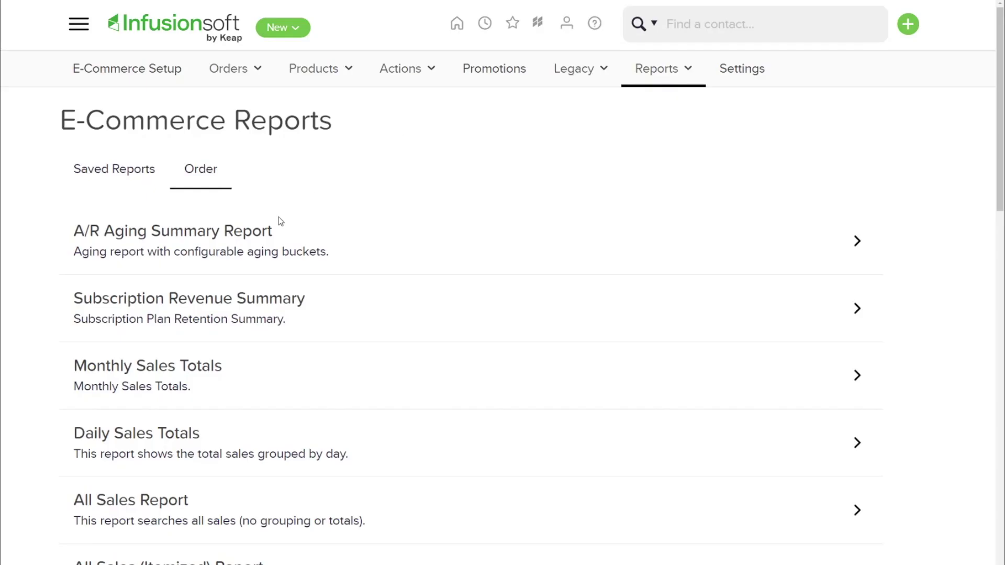
# Filter the All Sales Report's criteria to the Last 30 Days date interval
pyautogui.click(181, 514)
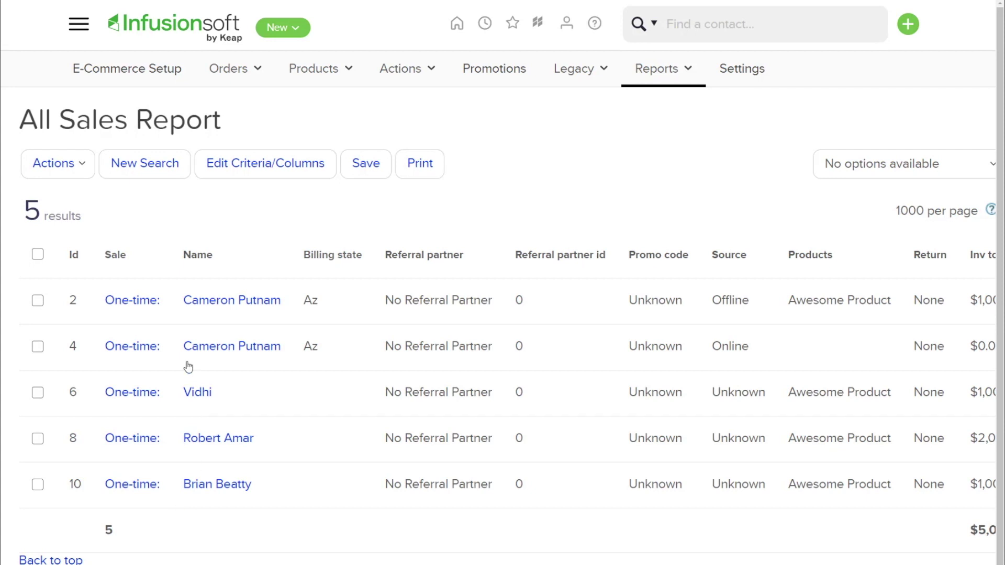
pyautogui.click(251, 174)
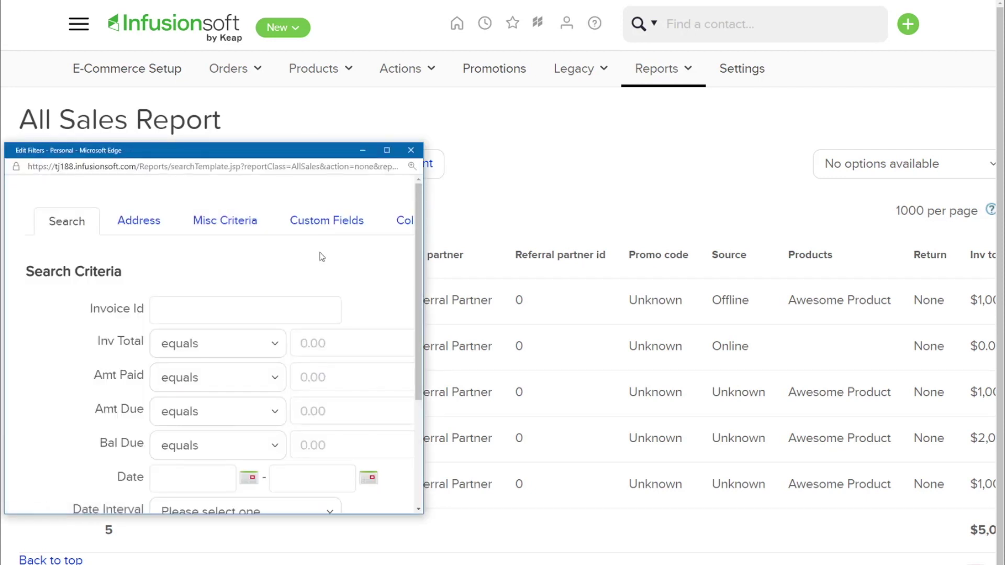
pyautogui.scroll(-2, 340, 253)
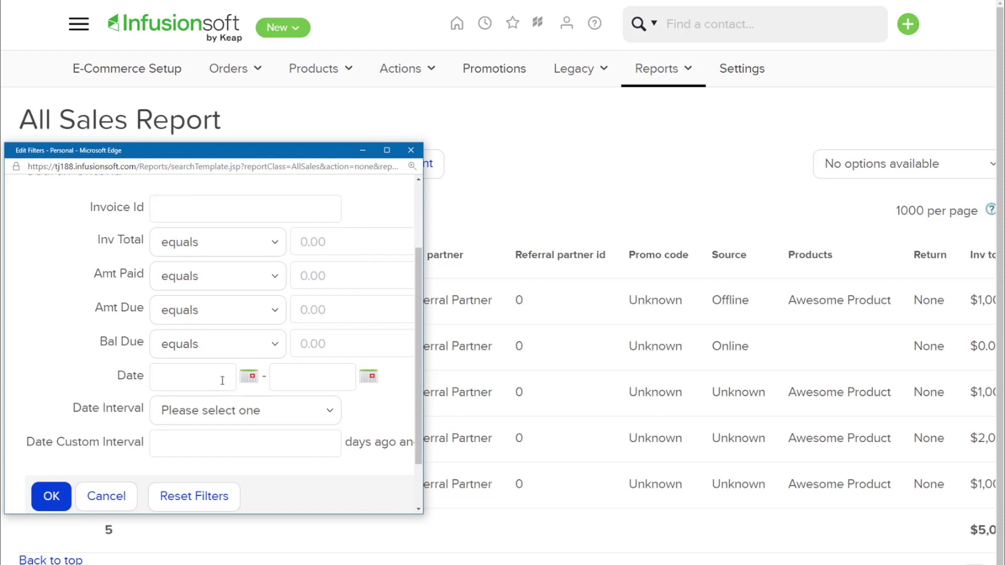
pyautogui.click(331, 413)
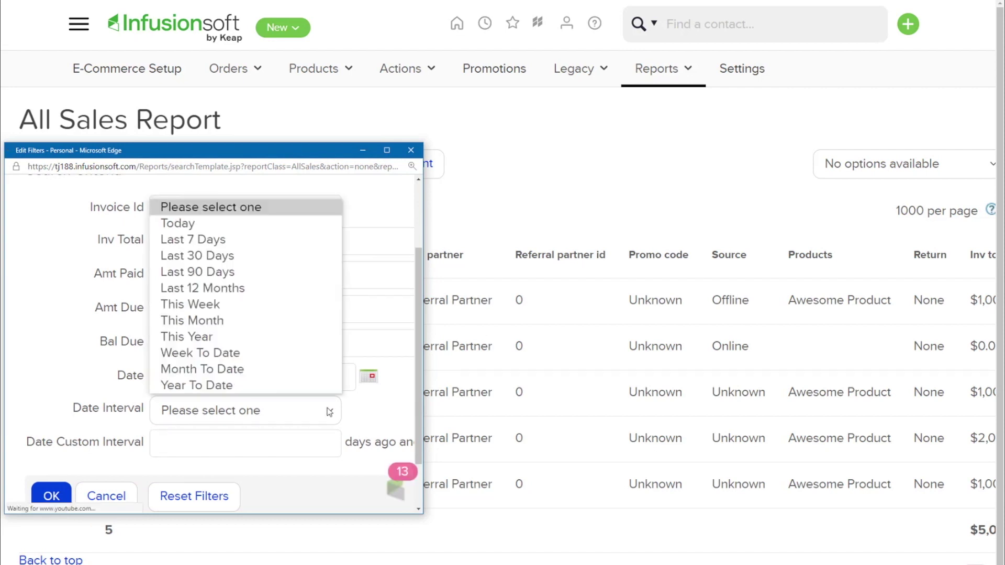
pyautogui.click(208, 260)
pyautogui.click(61, 492)
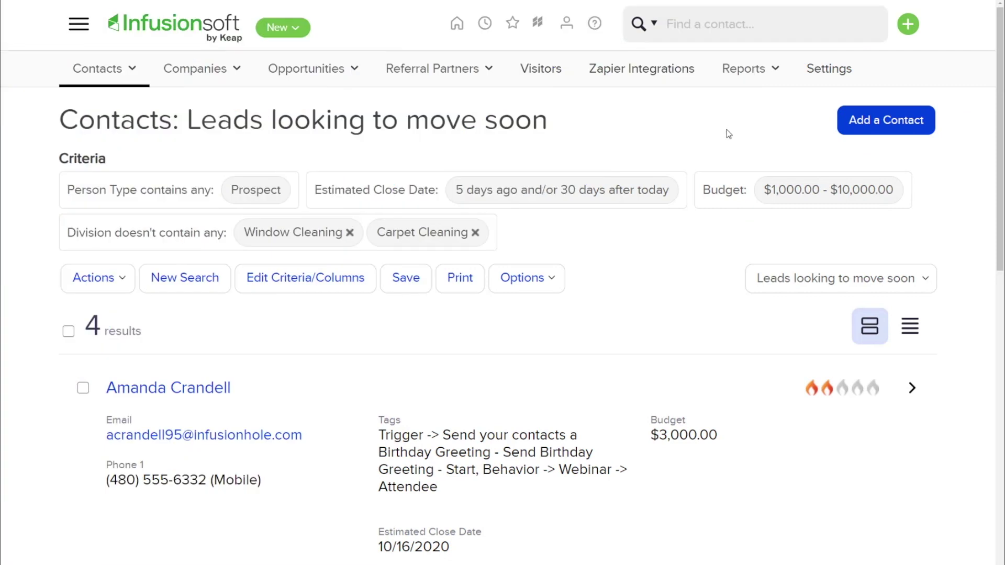
# On mobile, expand today's tasks and view the Call Amanda task details
pyautogui.scroll(-7, 728, 134)
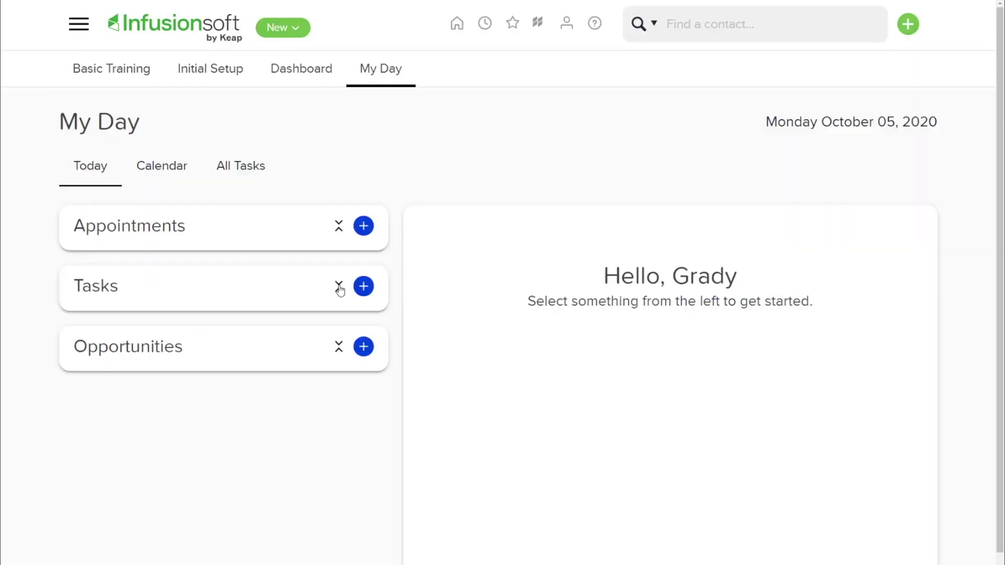
pyautogui.click(339, 287)
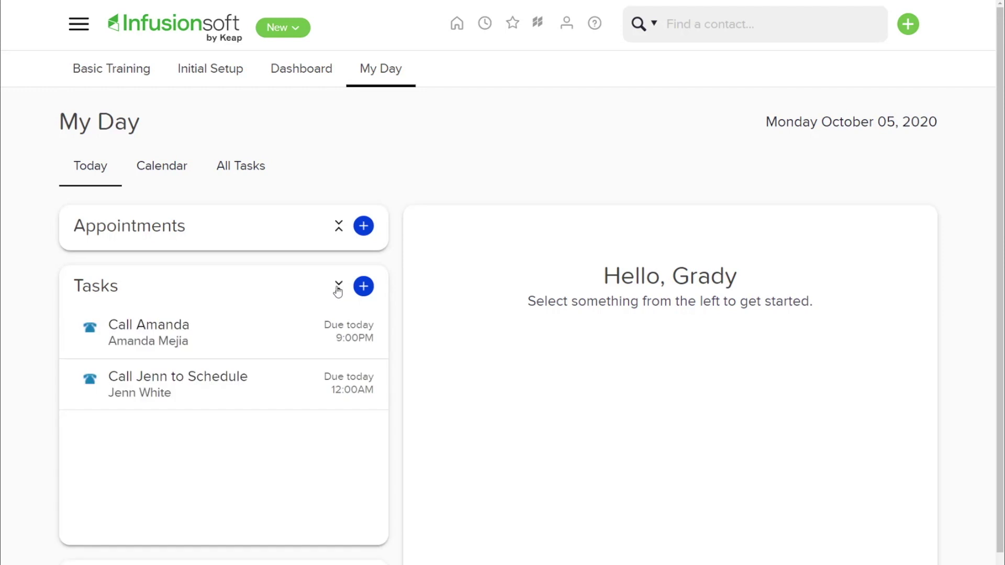
pyautogui.click(235, 339)
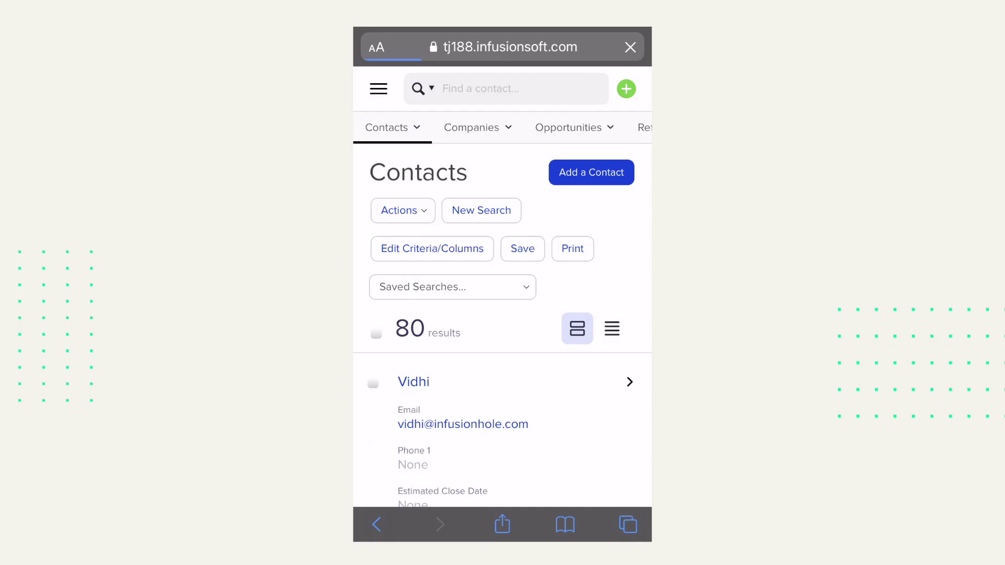
pyautogui.scroll(-4, 502, 288)
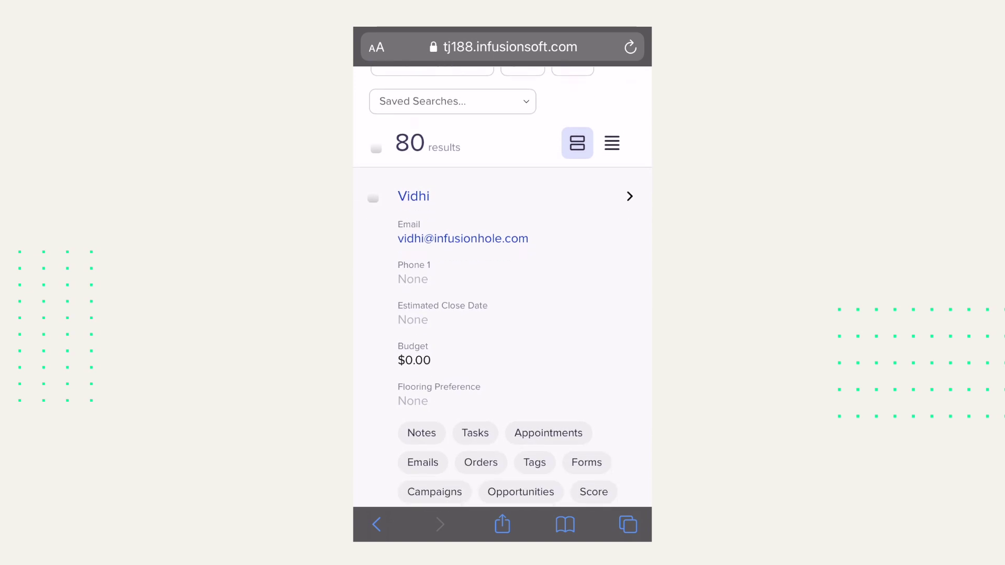
# Scroll the mobile My Day page through its Appointments, Tasks and Opportunities cards
pyautogui.scroll(-4, 502, 287)
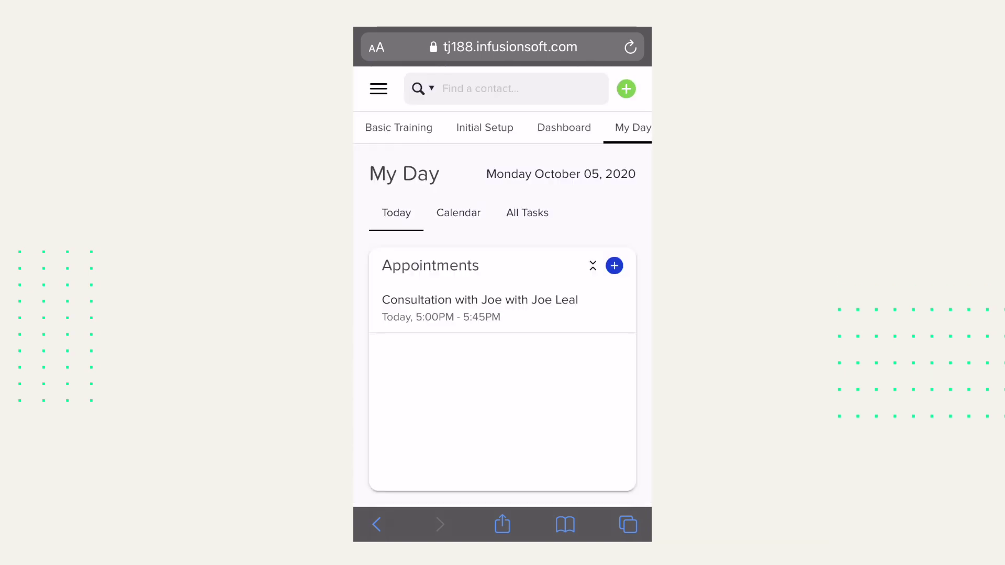
pyautogui.scroll(-8, 502, 288)
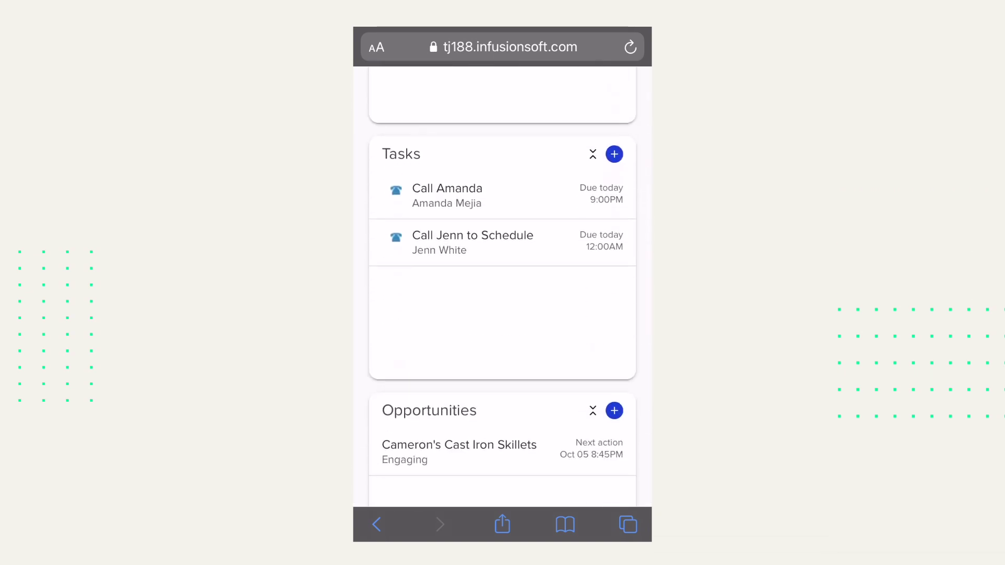
pyautogui.scroll(-5, 503, 287)
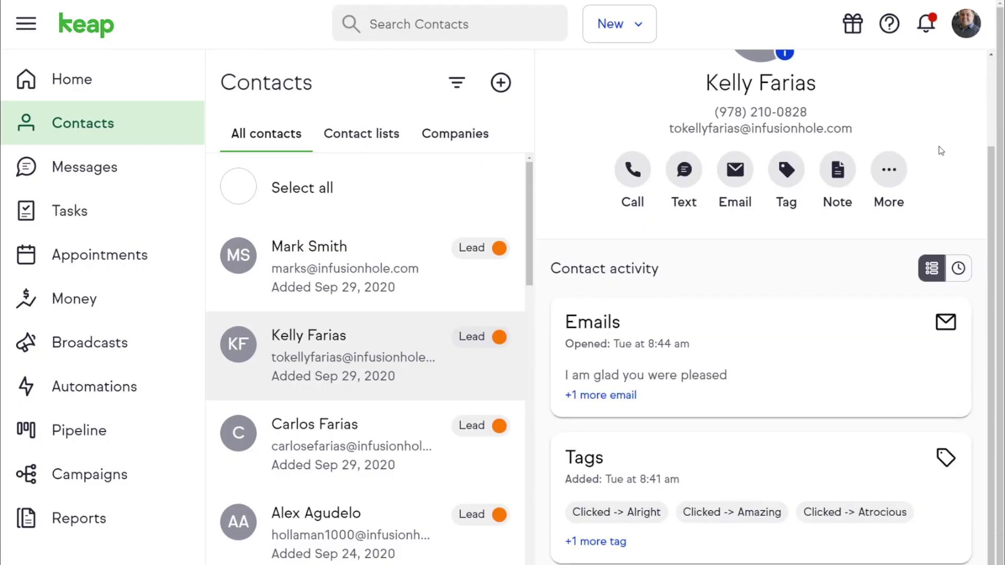
# Switch the lead's Contact activity to the chronological timeline view and scroll through it
pyautogui.scroll(-2, 940, 151)
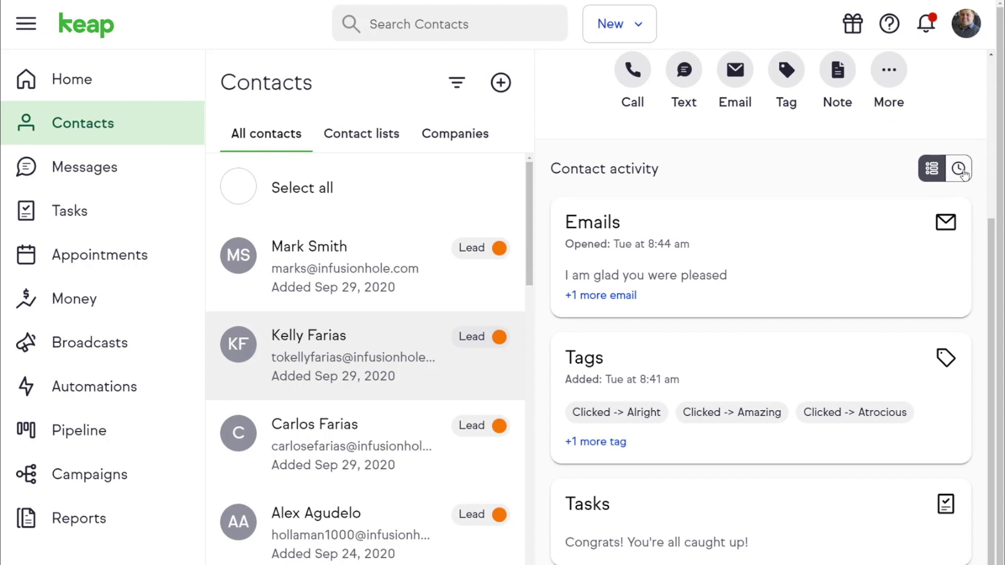
pyautogui.click(961, 169)
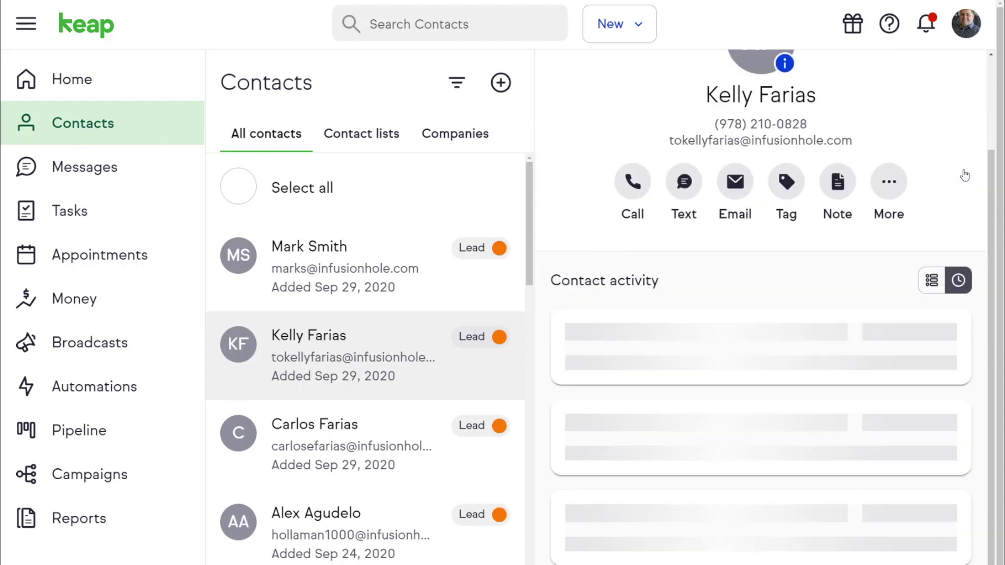
pyautogui.scroll(-3, 965, 174)
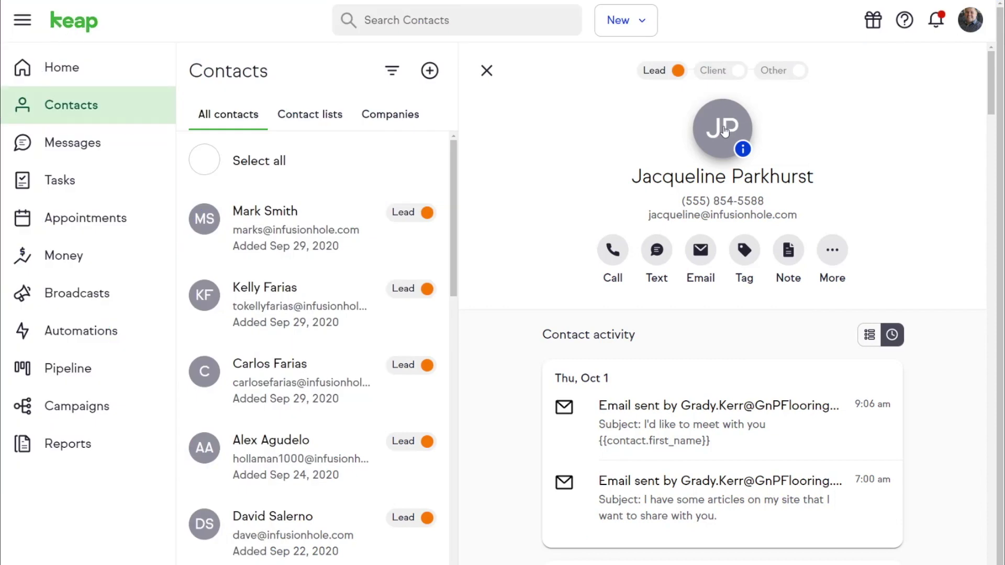
# Review the contact's full info, then pick Re-engage Contact in the Add to a campaign dialog
pyautogui.click(724, 132)
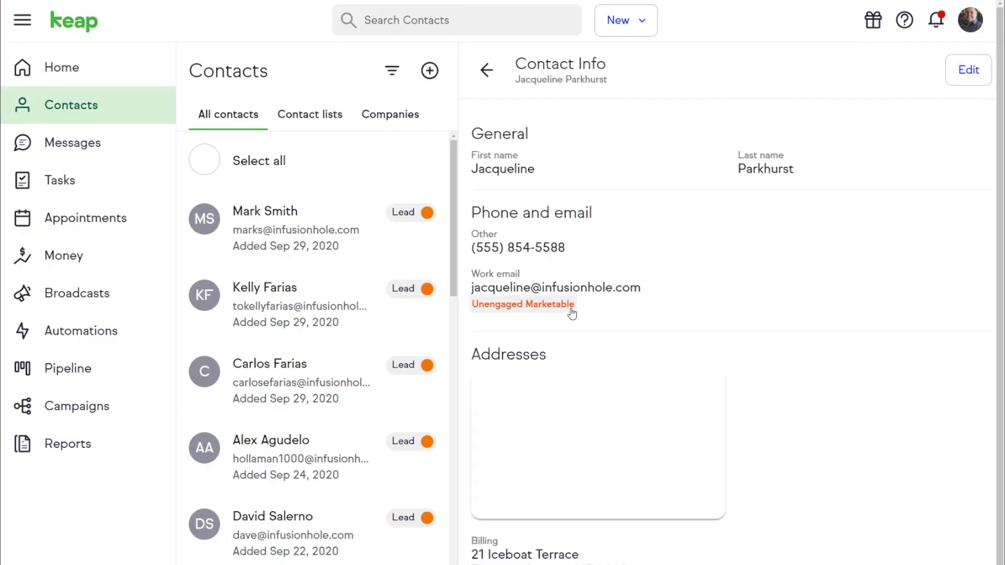
pyautogui.click(487, 73)
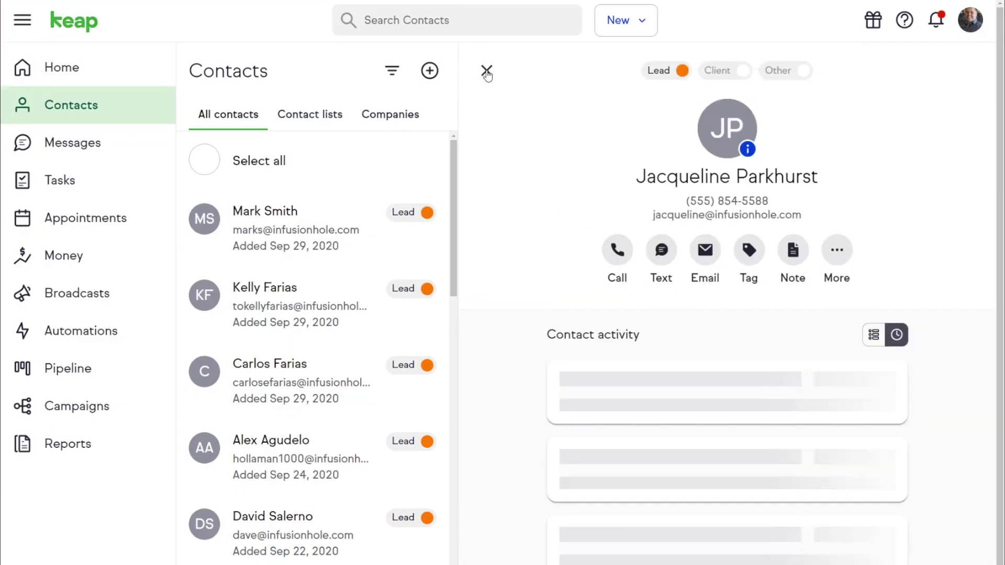
pyautogui.click(846, 250)
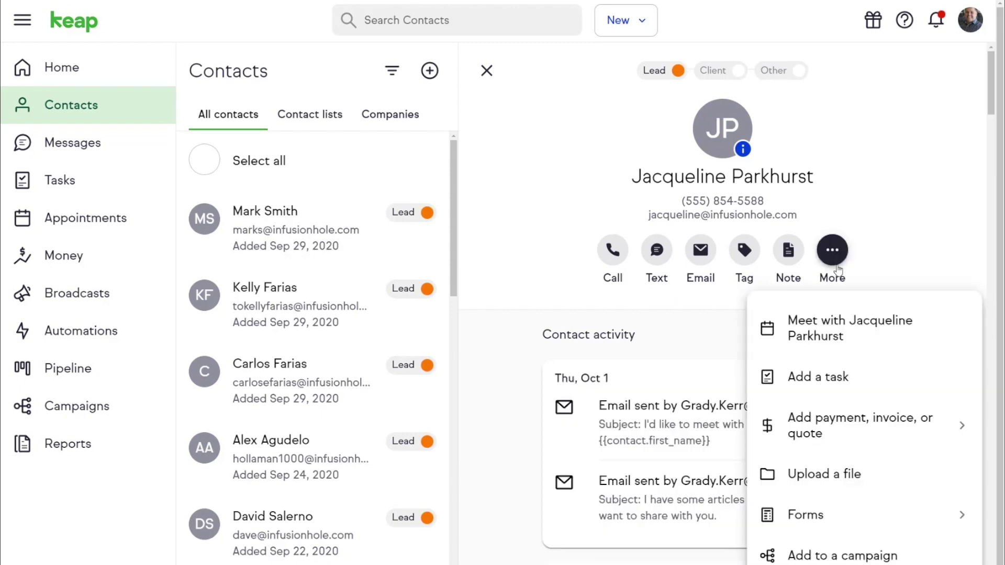
pyautogui.click(858, 554)
pyautogui.click(639, 96)
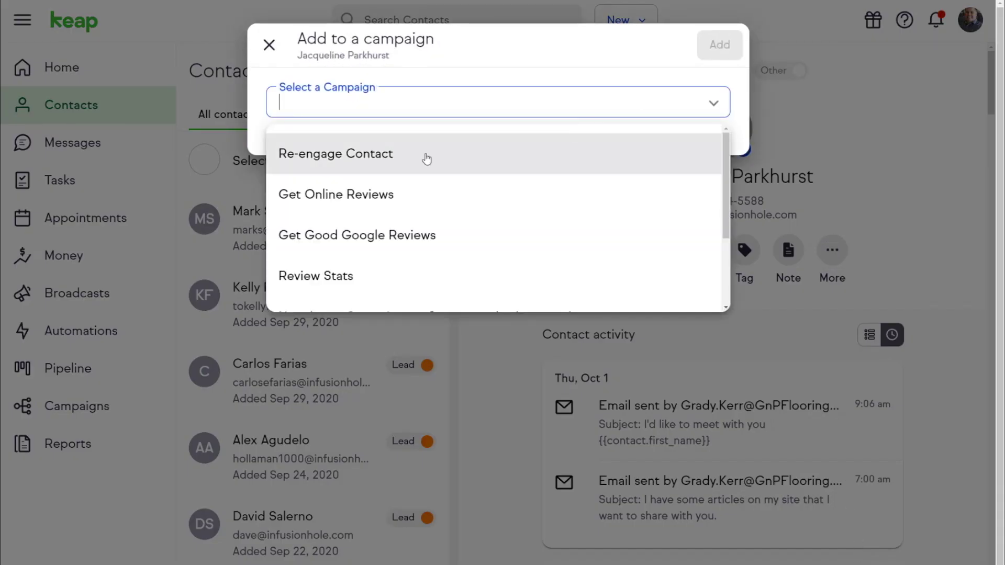
pyautogui.click(367, 163)
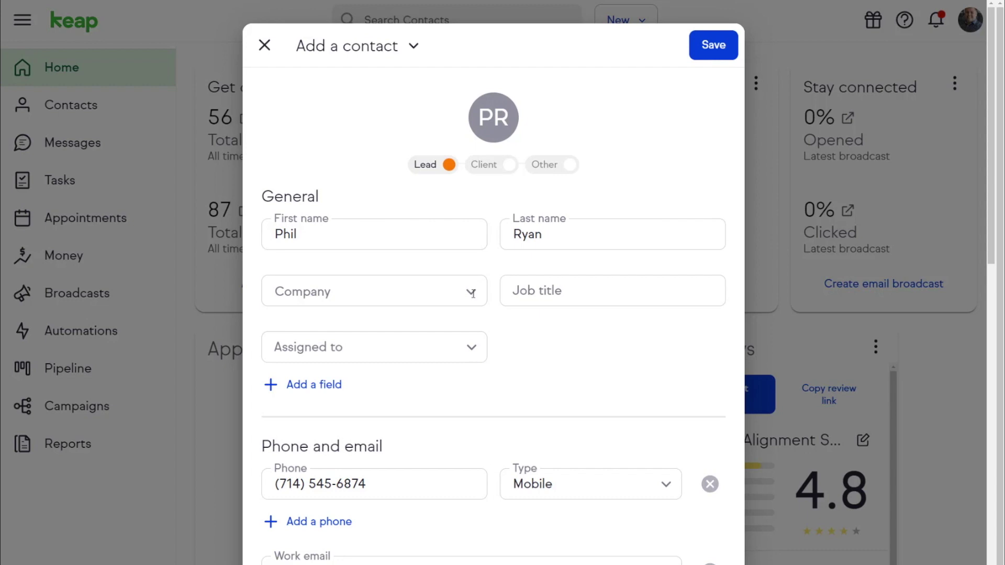
# Open the new contact's Company dropdown showing Keap, NDICA and TechCert IT
pyautogui.click(472, 294)
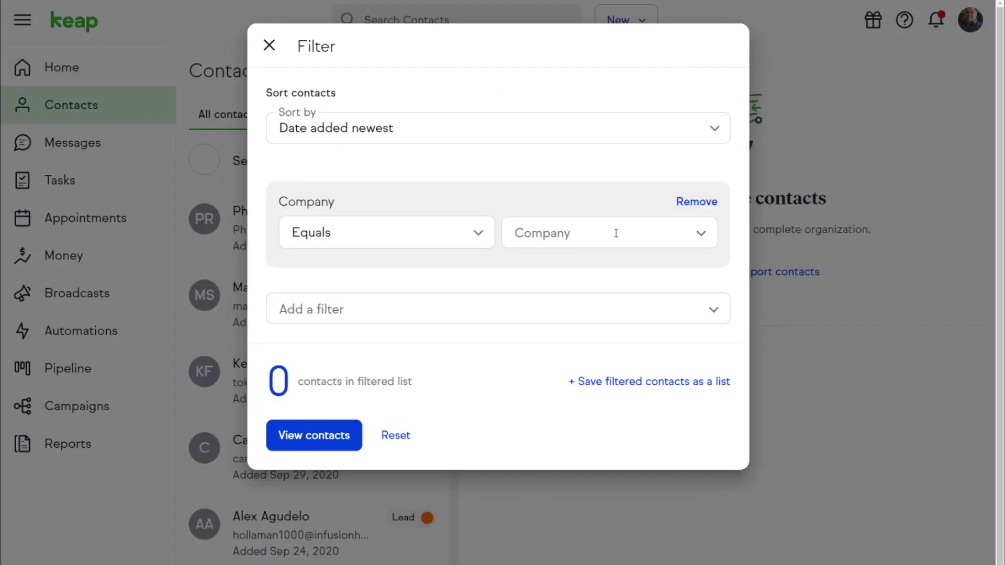
pyautogui.click(616, 233)
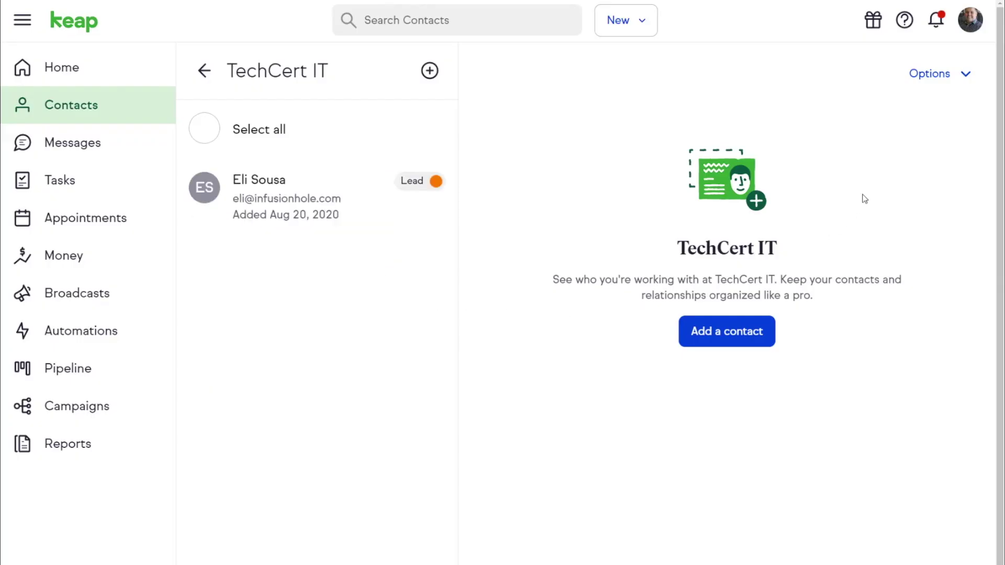
# Check TechCert IT's edit and delete options, then search 'ndica' and open the NDICA company
pyautogui.click(965, 75)
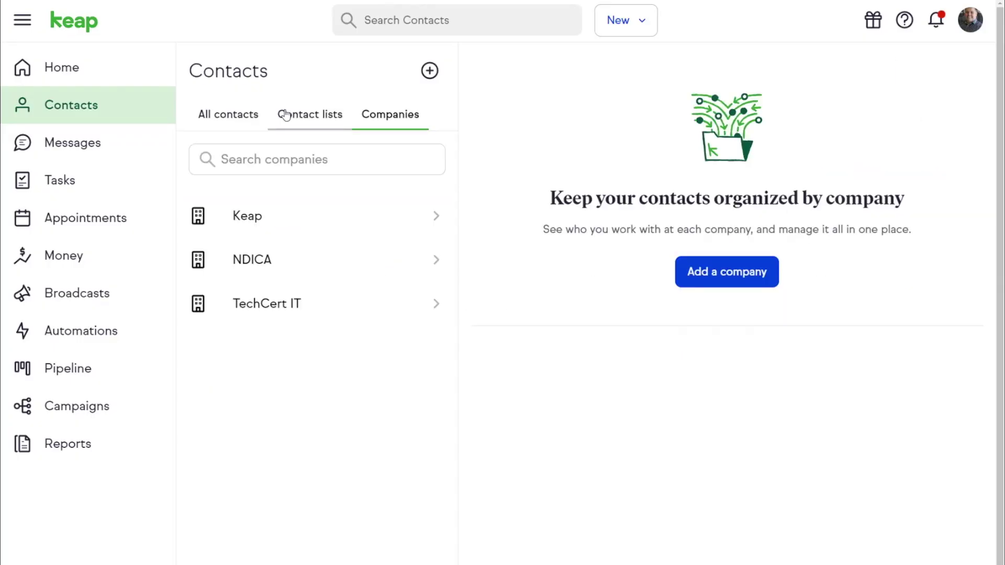
pyautogui.click(292, 159)
pyautogui.write('ndica')
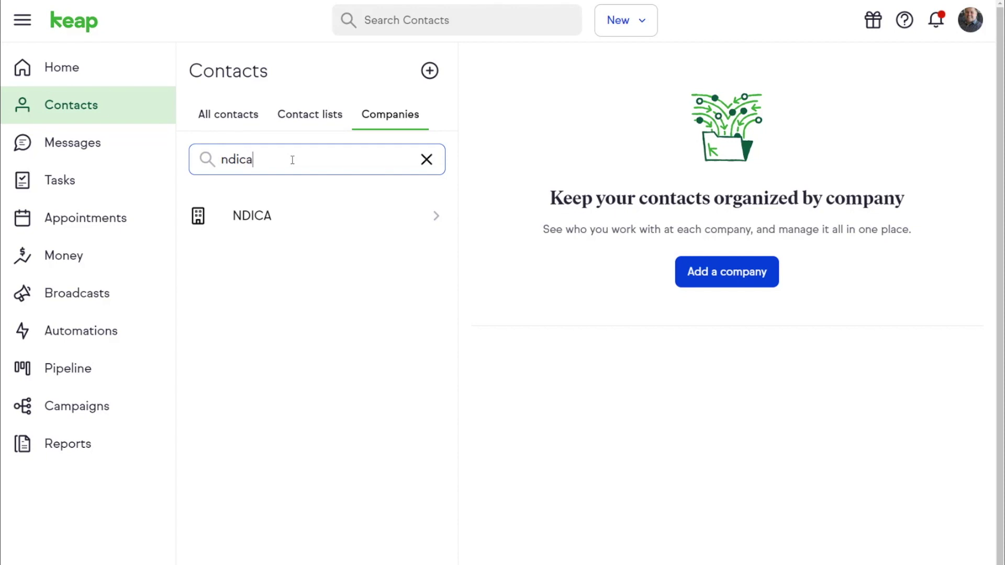
pyautogui.click(317, 215)
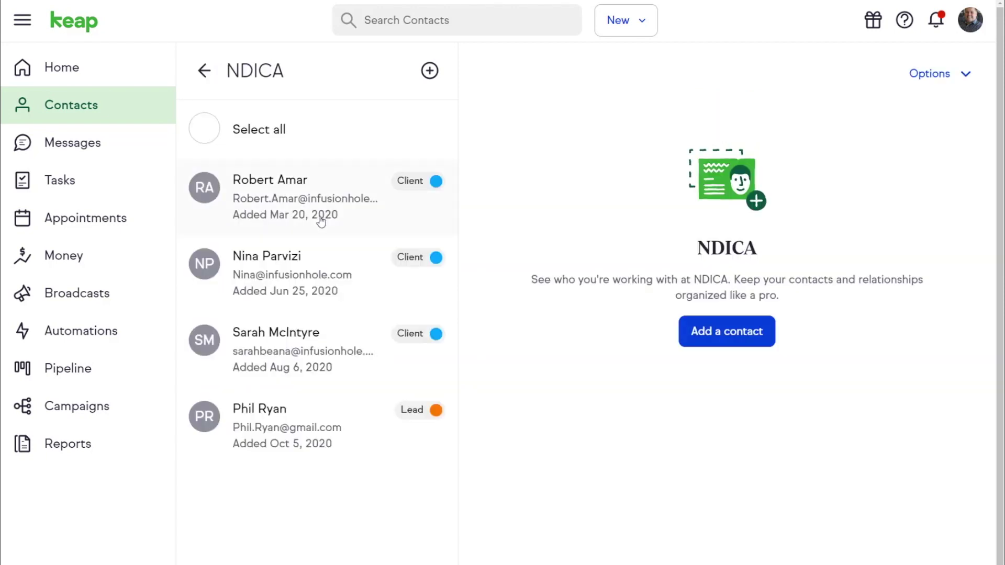